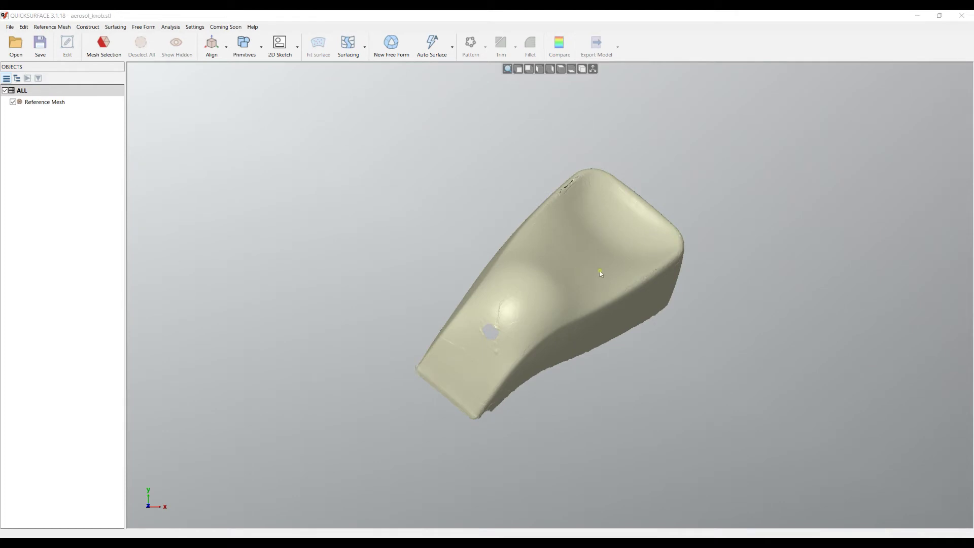
Step: Select the stray mesh fragment protruding from the knob's wide end with Free Hand (Filled) and Select Through enabled, and hide it
{"action": "mouse_move", "coordinate": [575, 304]}
{"action": "right_mouse_down"}
{"action": "mouse_move", "coordinate": [489, 289]}
{"action": "mouse_move", "coordinate": [396, 239]}
{"action": "mouse_move", "coordinate": [379, 154]}
{"action": "mouse_move", "coordinate": [560, 233]}
{"action": "mouse_move", "coordinate": [540, 391]}
{"action": "mouse_move", "coordinate": [589, 306]}
{"action": "mouse_move", "coordinate": [619, 374]}
{"action": "mouse_move", "coordinate": [640, 377]}
{"action": "right_mouse_up"}
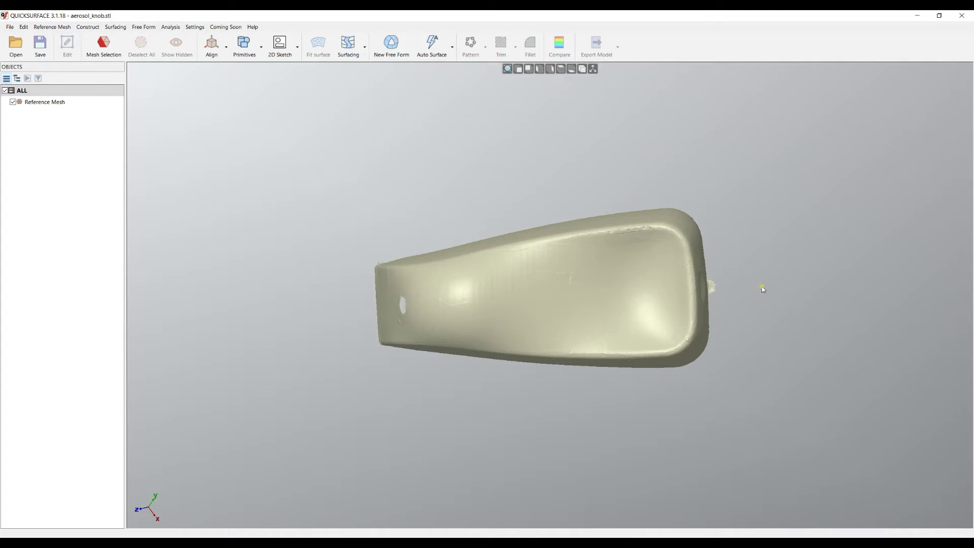
{"action": "right_click_drag", "start_coordinate": [603, 286], "coordinate": [565, 291]}
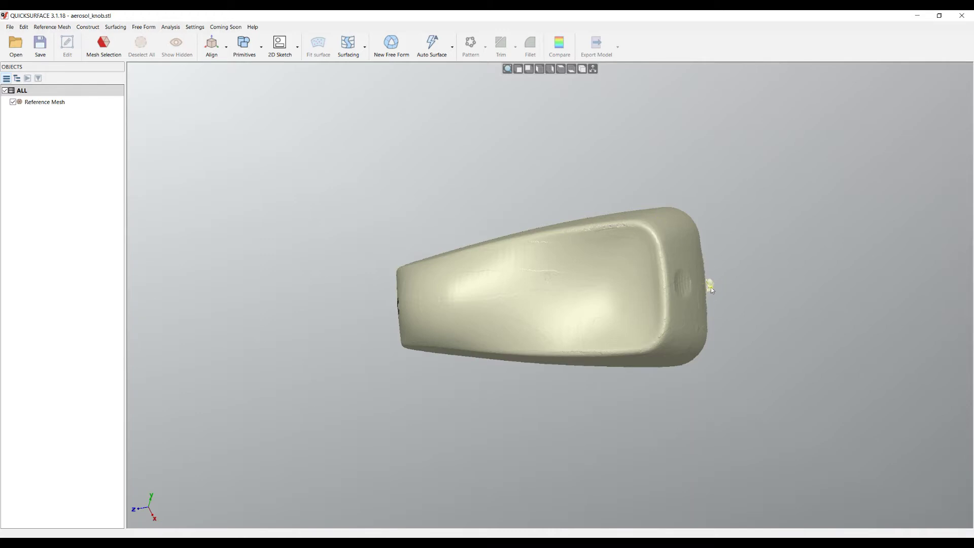
{"action": "scroll", "coordinate": [711, 287], "scroll_direction": "up", "scroll_amount": 10}
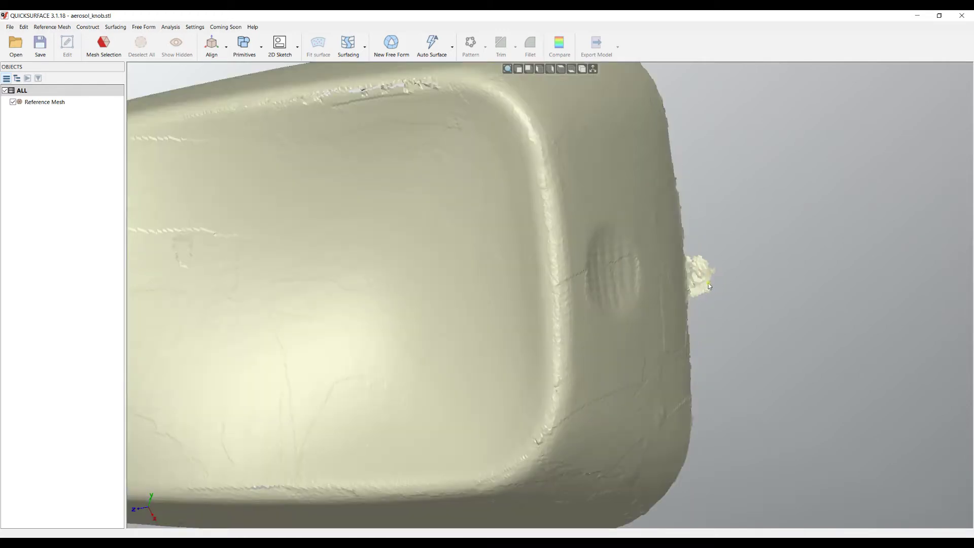
{"action": "left_click", "coordinate": [104, 50]}
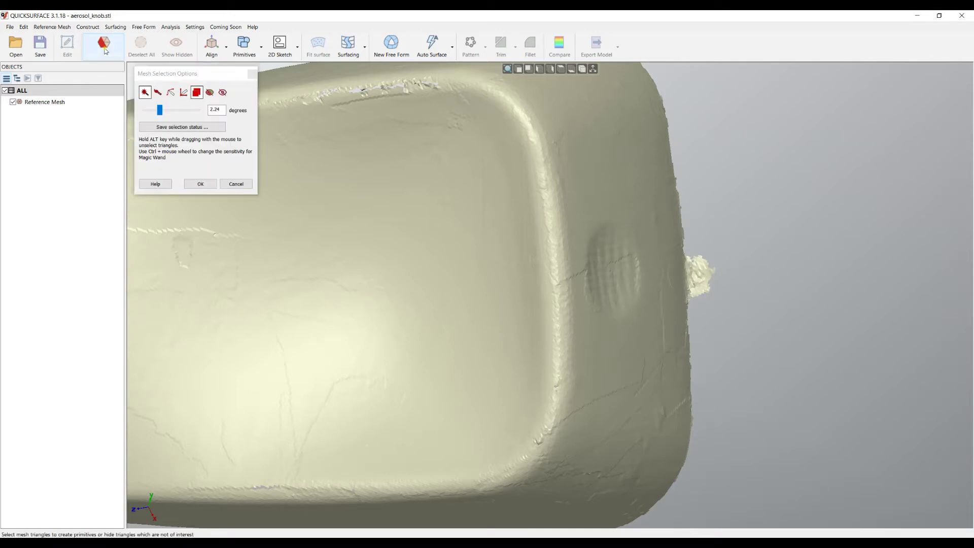
{"action": "left_click", "coordinate": [158, 93]}
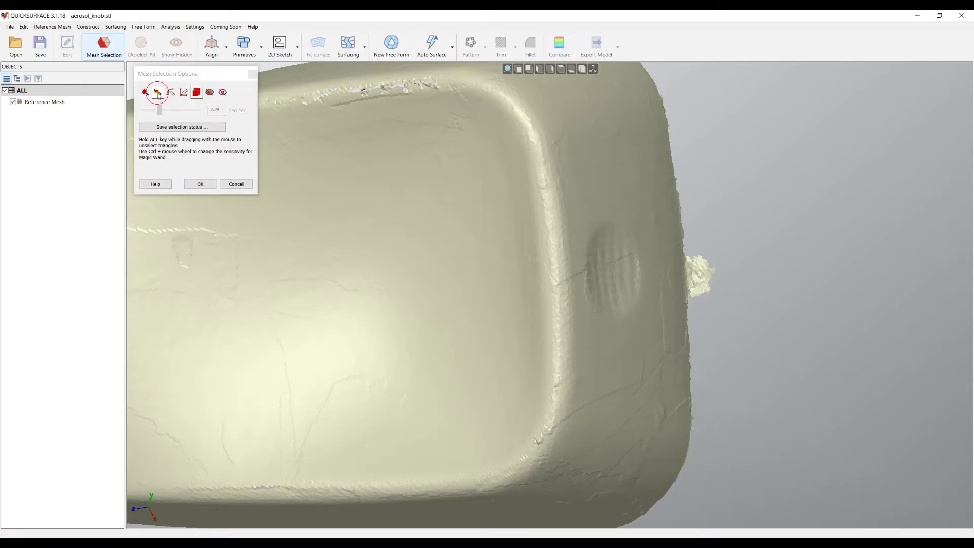
{"action": "left_click", "coordinate": [197, 92]}
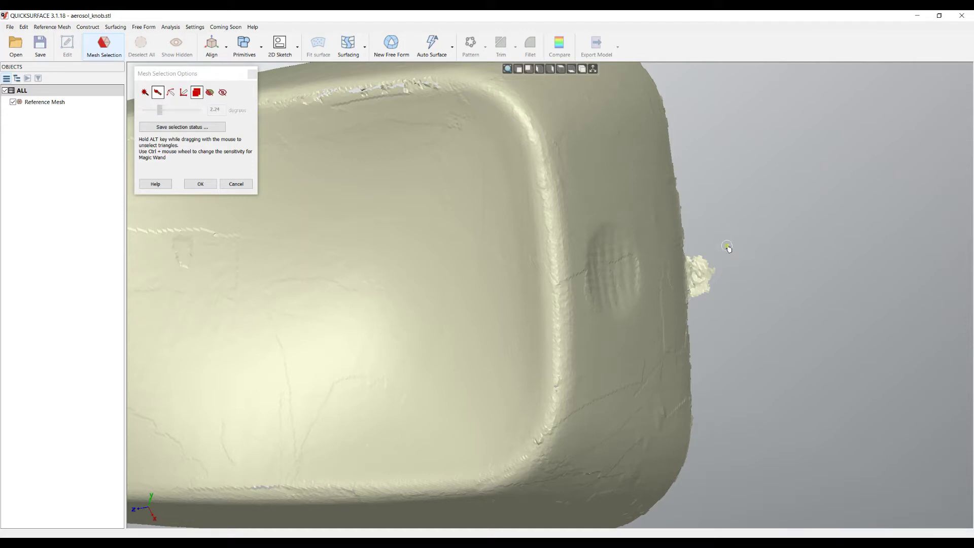
{"action": "mouse_move", "coordinate": [730, 246]}
{"action": "left_mouse_down"}
{"action": "mouse_move", "coordinate": [686, 249]}
{"action": "mouse_move", "coordinate": [684, 270]}
{"action": "mouse_move", "coordinate": [691, 301]}
{"action": "mouse_move", "coordinate": [751, 294]}
{"action": "left_mouse_up"}
{"action": "right_click", "coordinate": [784, 222]}
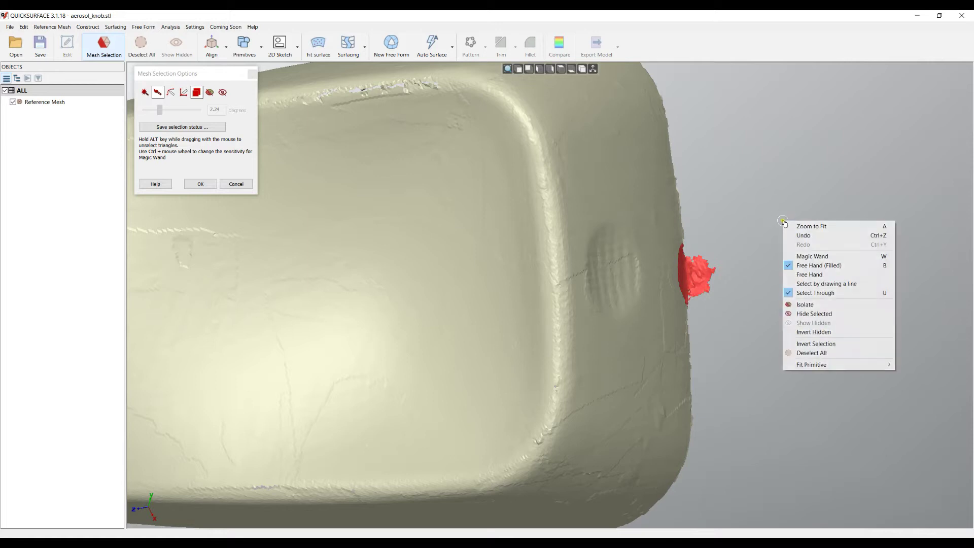
{"action": "left_click", "coordinate": [814, 313]}
{"action": "scroll", "coordinate": [763, 296], "scroll_direction": "down", "scroll_amount": 6}
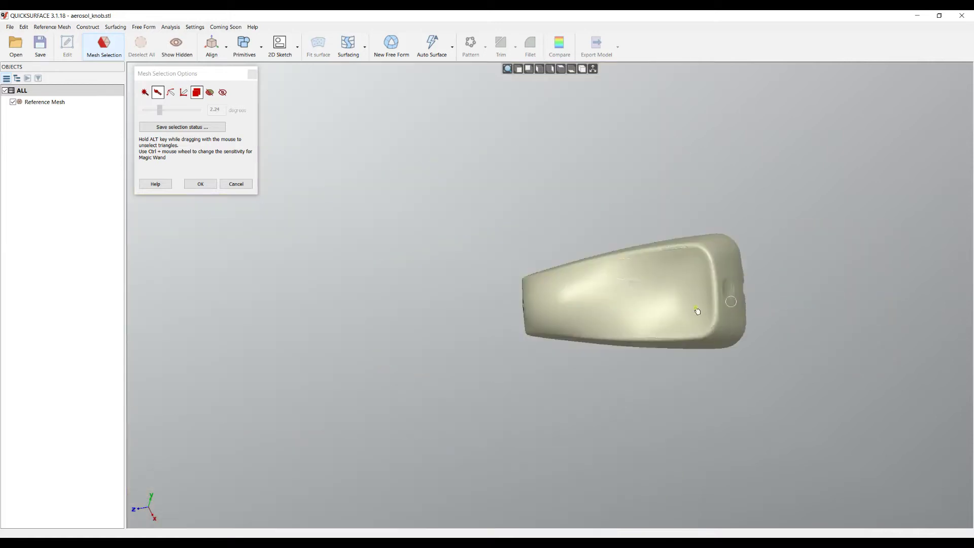
{"action": "right_click_drag", "start_coordinate": [748, 310], "coordinate": [751, 306]}
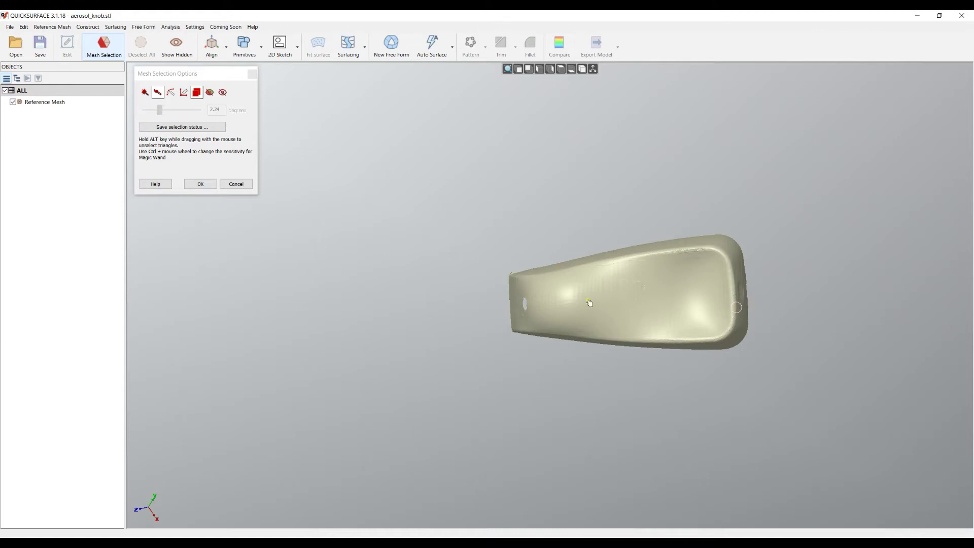
{"action": "left_click", "coordinate": [201, 184]}
{"action": "scroll", "coordinate": [665, 320], "scroll_direction": "up", "scroll_amount": 2}
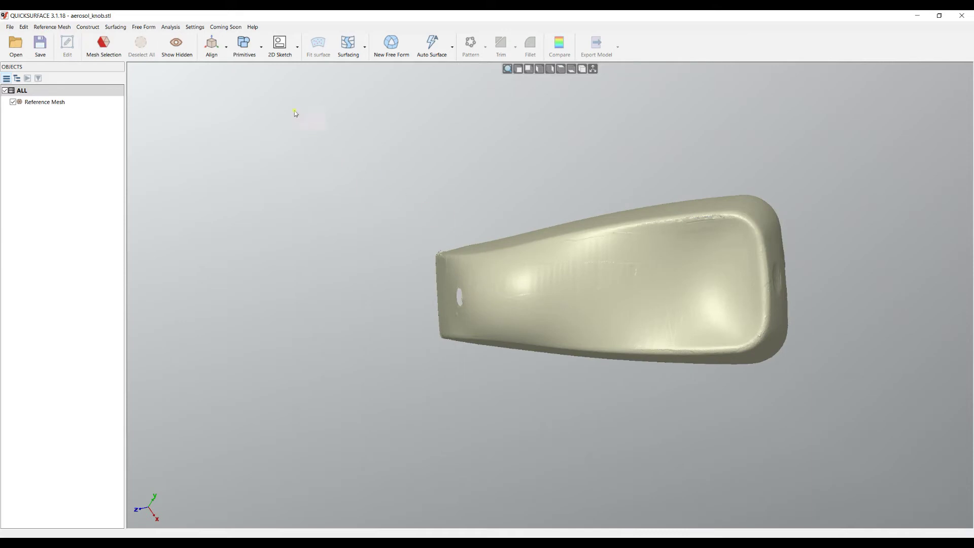
{"action": "left_click", "coordinate": [249, 55]}
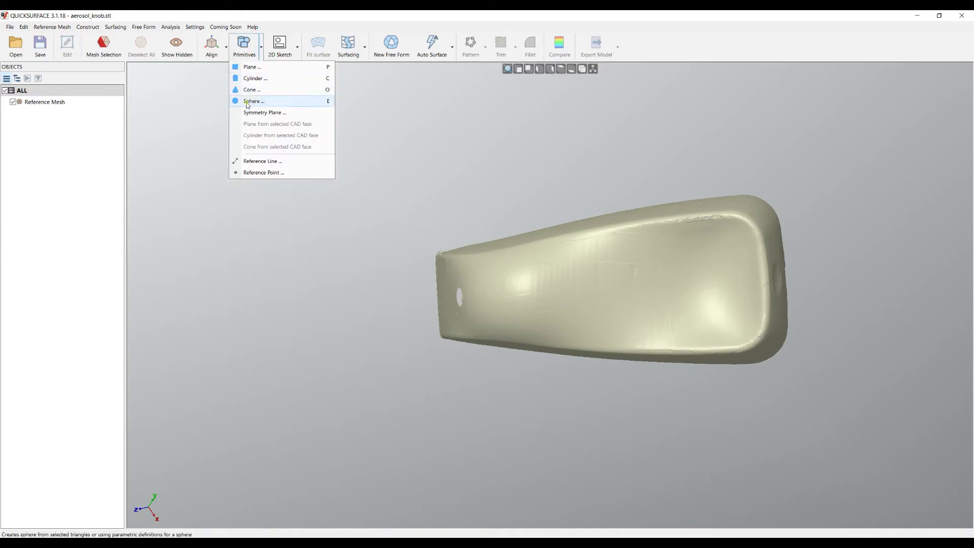
{"action": "left_click", "coordinate": [680, 48]}
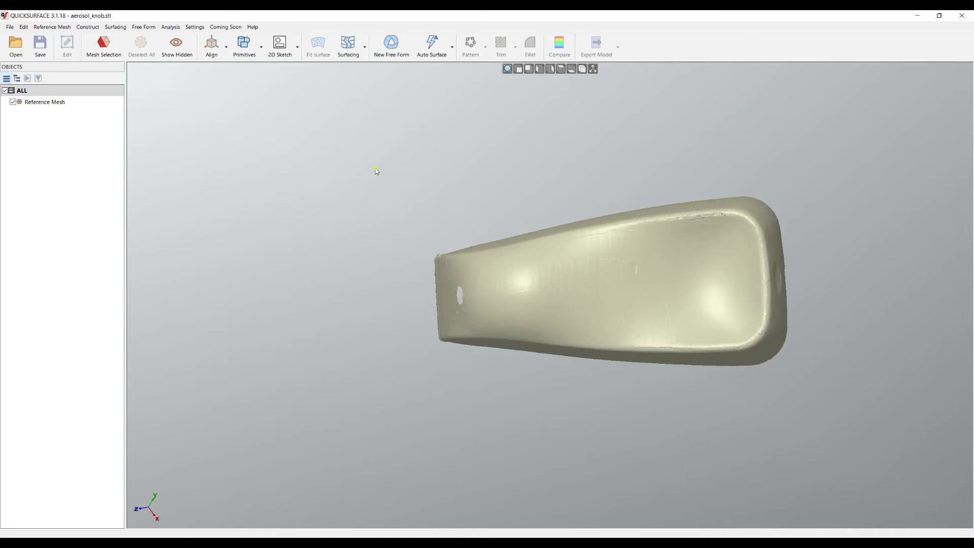
Step: Select four small triangle patches along the knob's midline, two near the narrow end and two near the wide end
{"action": "left_click", "coordinate": [101, 46]}
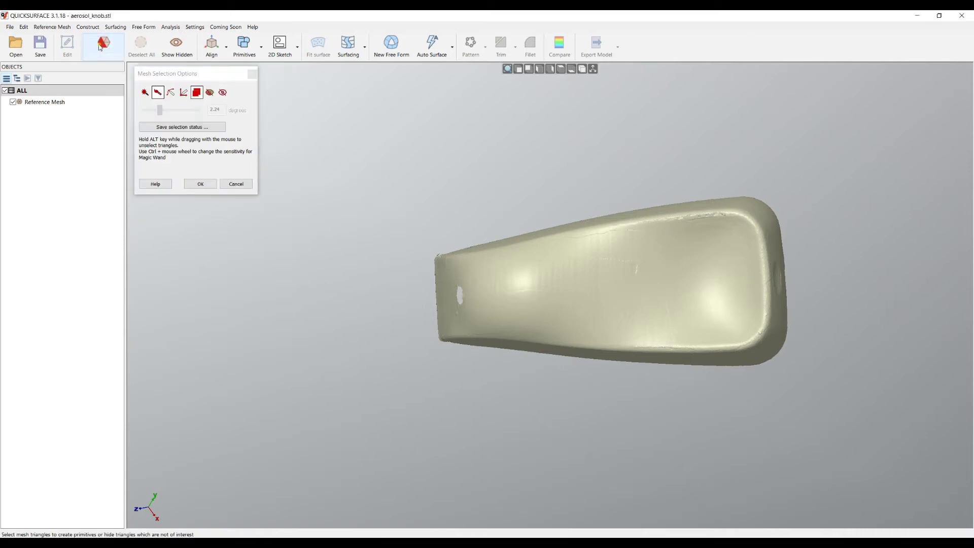
{"action": "left_click", "coordinate": [157, 93]}
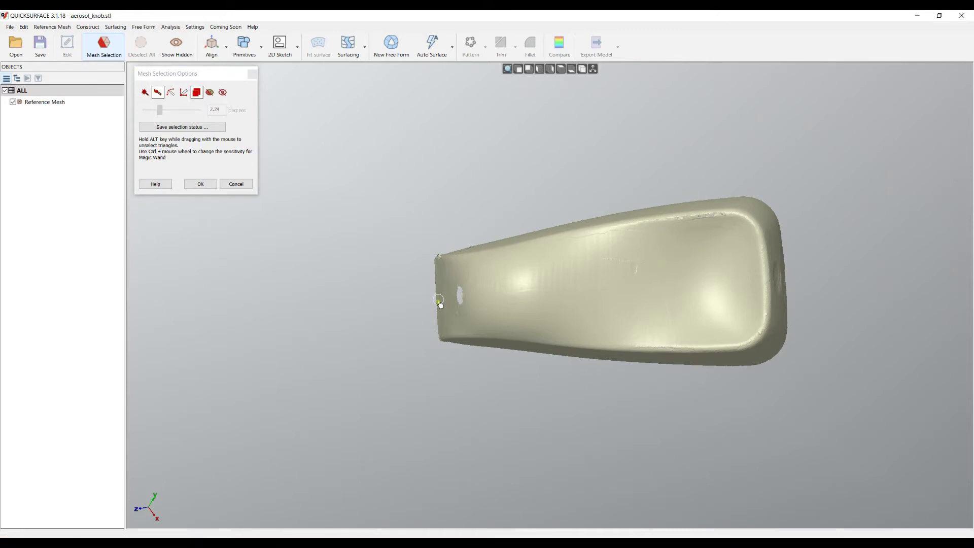
{"action": "left_click", "coordinate": [438, 300]}
{"action": "left_click", "coordinate": [454, 296]}
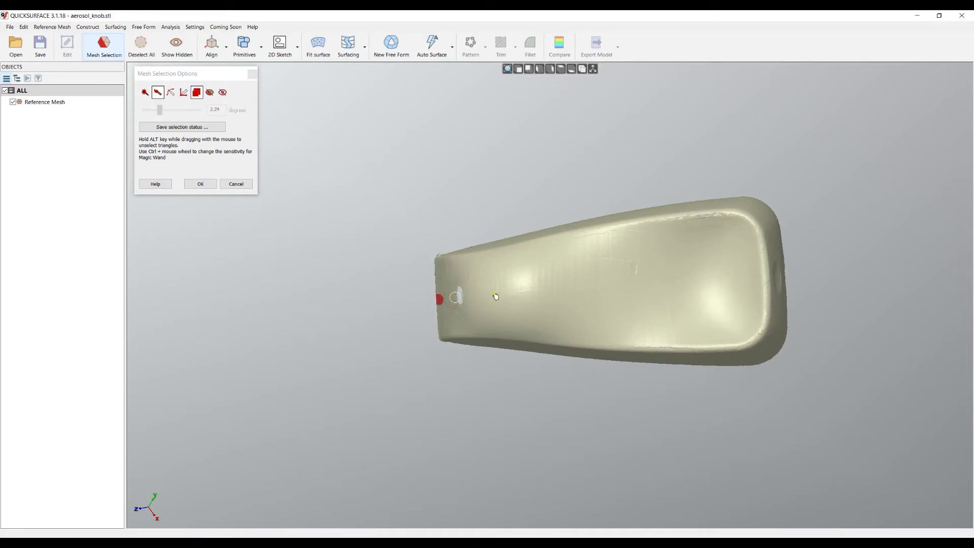
{"action": "left_click", "coordinate": [769, 278]}
{"action": "left_click", "coordinate": [783, 279]}
{"action": "left_click", "coordinate": [200, 183]}
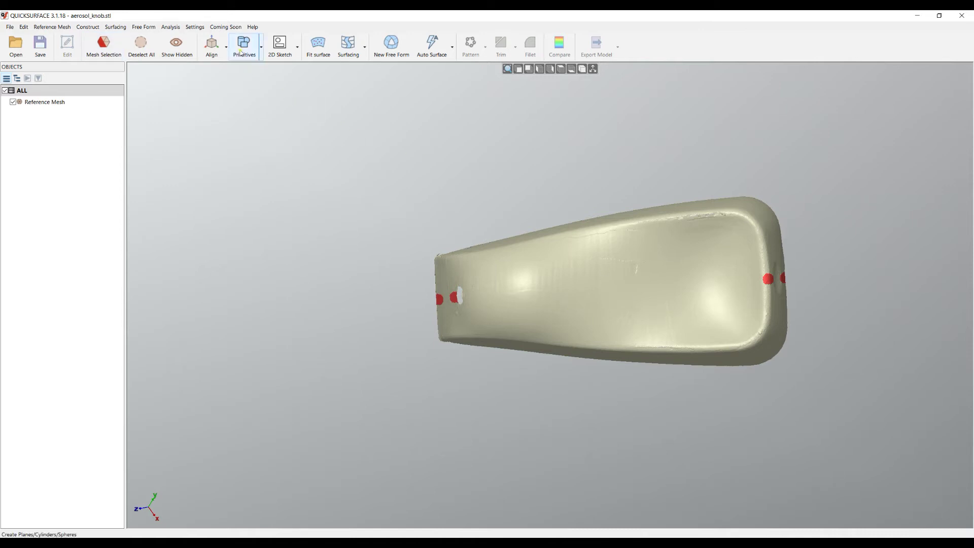
Step: Try a symmetry plane based on the selected midline patches, and discard both the plane and the triangle selection
{"action": "left_click", "coordinate": [246, 47]}
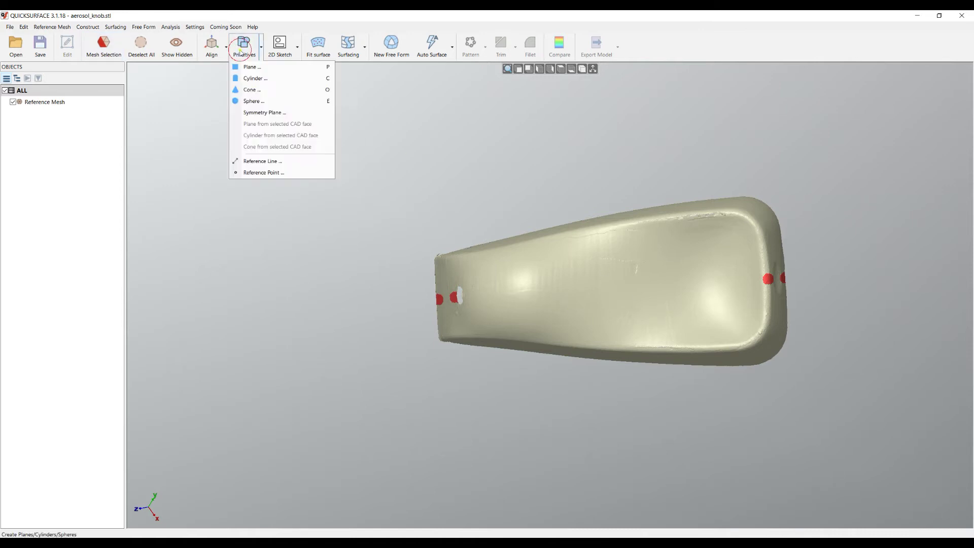
{"action": "left_click", "coordinate": [259, 112]}
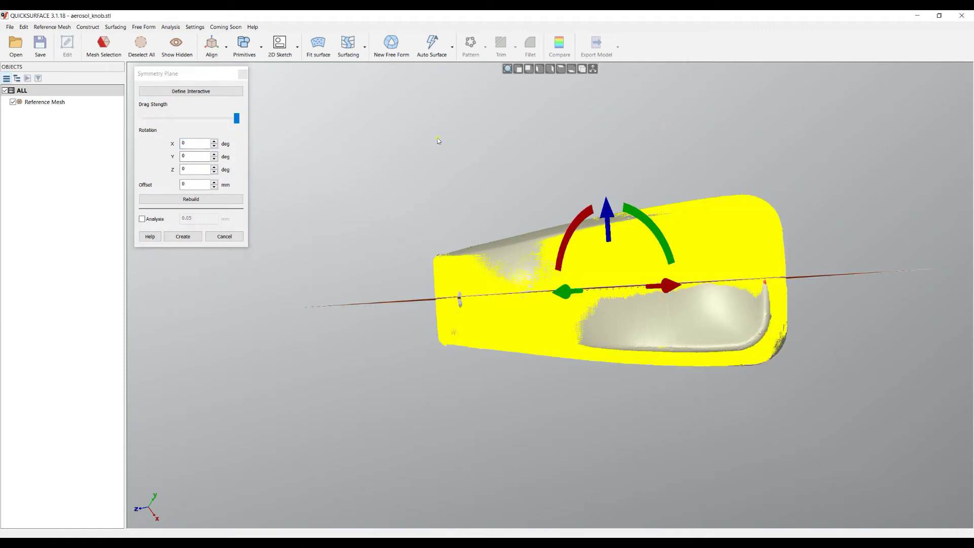
{"action": "right_click_drag", "start_coordinate": [548, 159], "coordinate": [551, 198]}
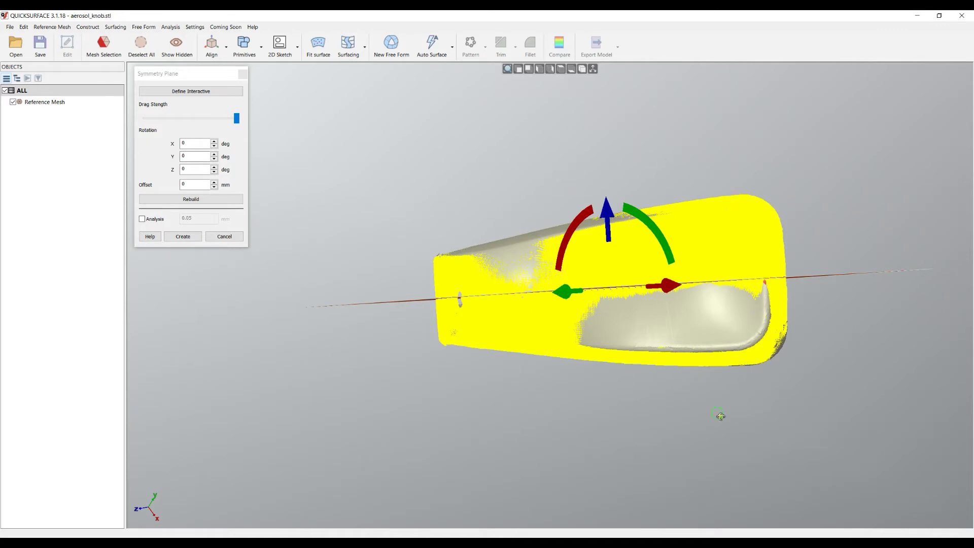
{"action": "right_click_drag", "start_coordinate": [720, 415], "coordinate": [737, 431]}
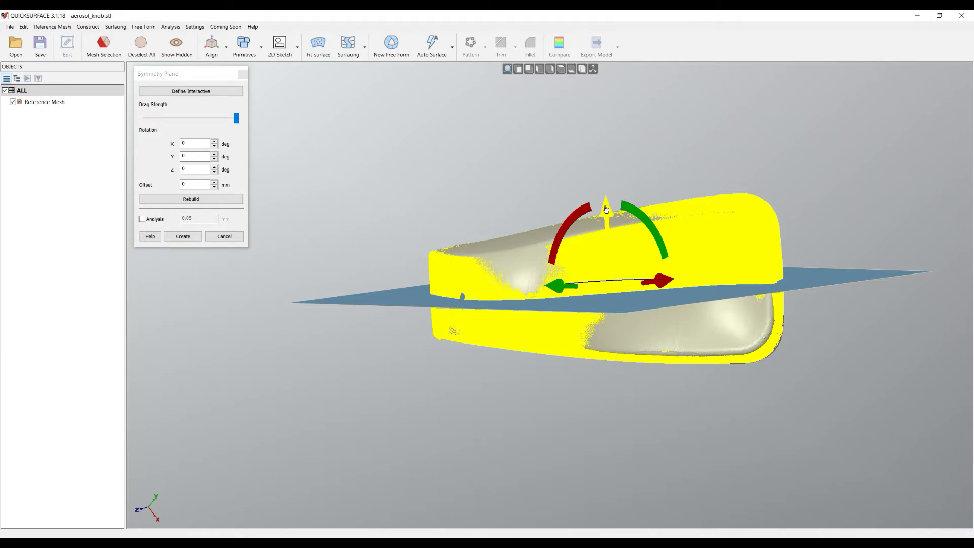
{"action": "mouse_move", "coordinate": [608, 197]}
{"action": "left_mouse_down"}
{"action": "mouse_move", "coordinate": [611, 242]}
{"action": "mouse_move", "coordinate": [614, 215]}
{"action": "left_mouse_up"}
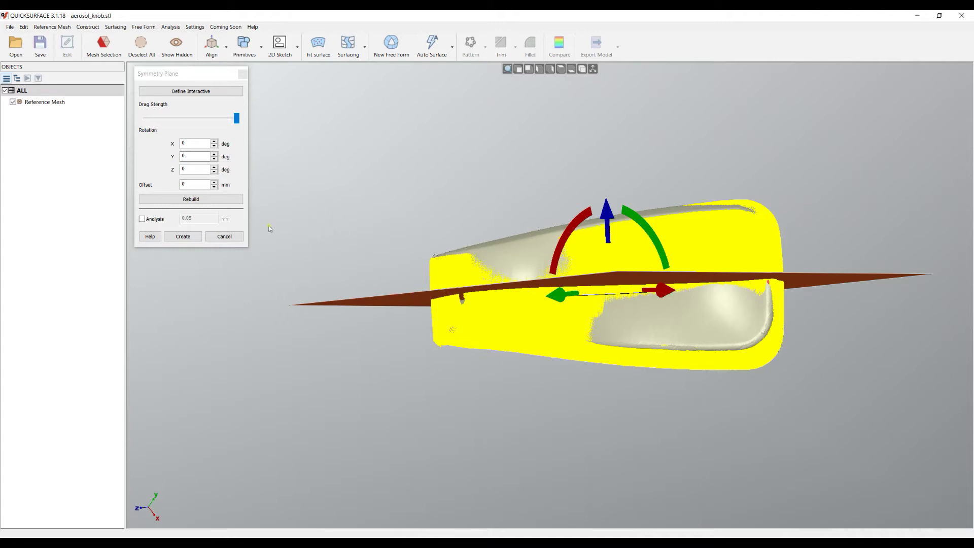
{"action": "left_click", "coordinate": [224, 236]}
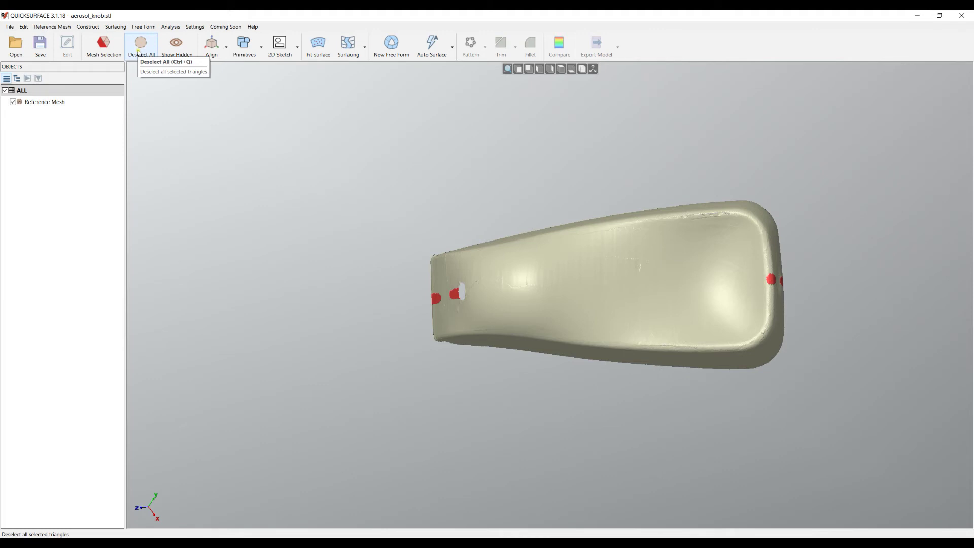
{"action": "left_click", "coordinate": [139, 50]}
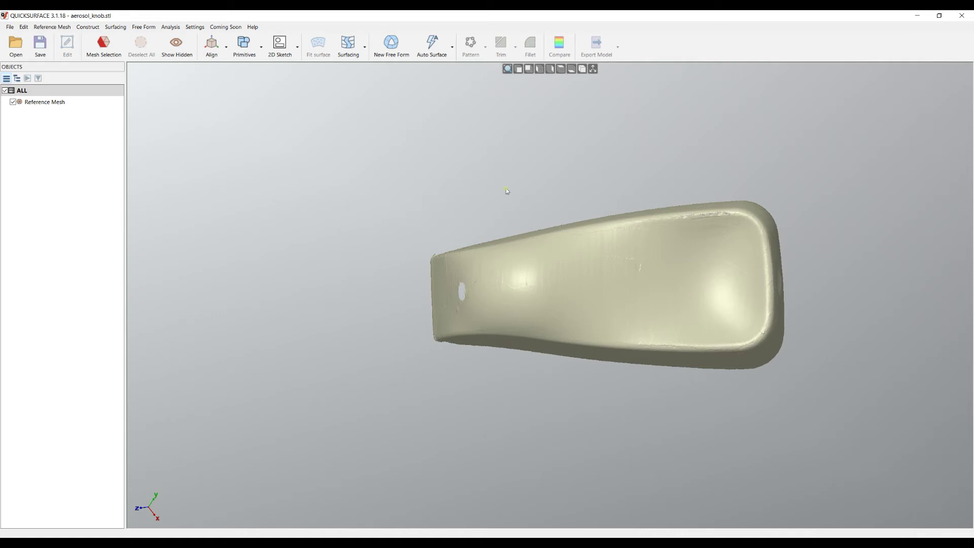
Step: Define a symmetry plane interactively by drawing a line along the knob's midline from the narrow end past the wide end
{"action": "right_click_drag", "start_coordinate": [550, 272], "coordinate": [577, 293]}
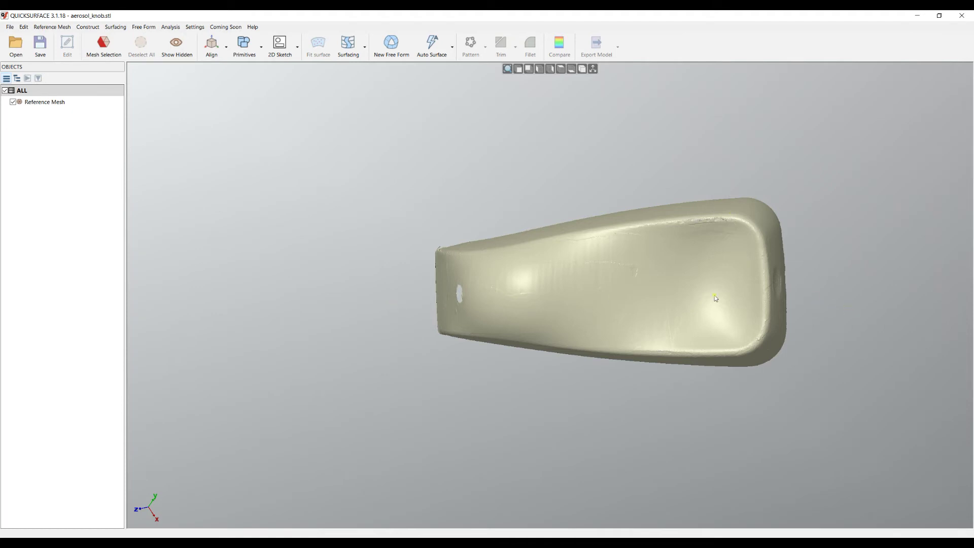
{"action": "left_click", "coordinate": [247, 57]}
{"action": "left_click", "coordinate": [263, 112]}
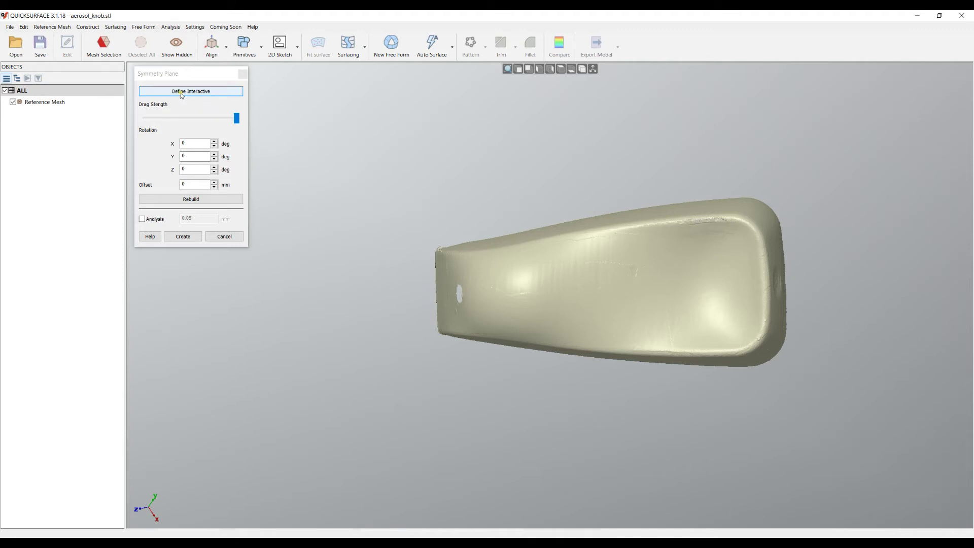
{"action": "left_click", "coordinate": [182, 93]}
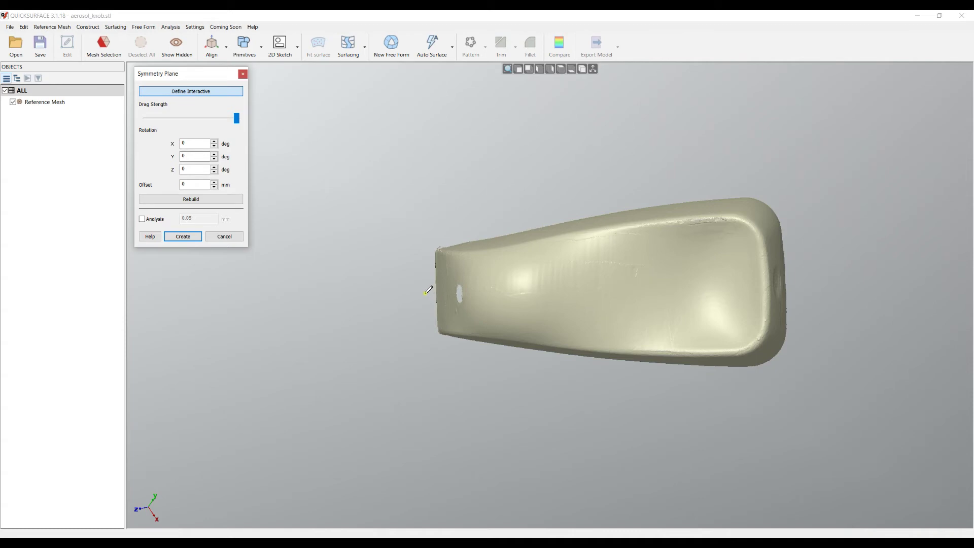
{"action": "mouse_move", "coordinate": [428, 290]}
{"action": "left_mouse_down"}
{"action": "mouse_move", "coordinate": [743, 238]}
{"action": "mouse_move", "coordinate": [764, 284]}
{"action": "mouse_move", "coordinate": [769, 221]}
{"action": "mouse_move", "coordinate": [814, 243]}
{"action": "mouse_move", "coordinate": [813, 278]}
{"action": "left_mouse_up"}
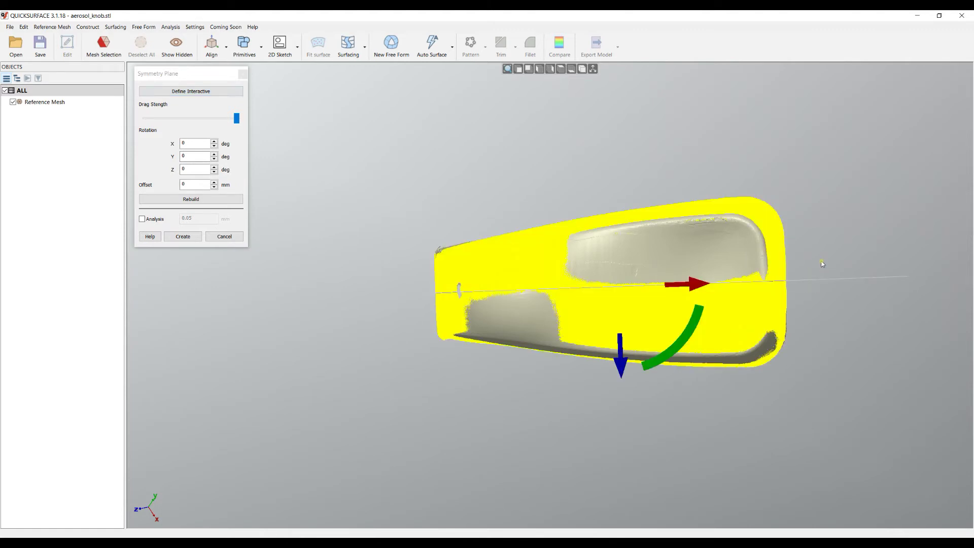
Step: Rebuild the symmetry plane so that it is refined against the mesh
{"action": "right_click_drag", "start_coordinate": [811, 211], "coordinate": [813, 154]}
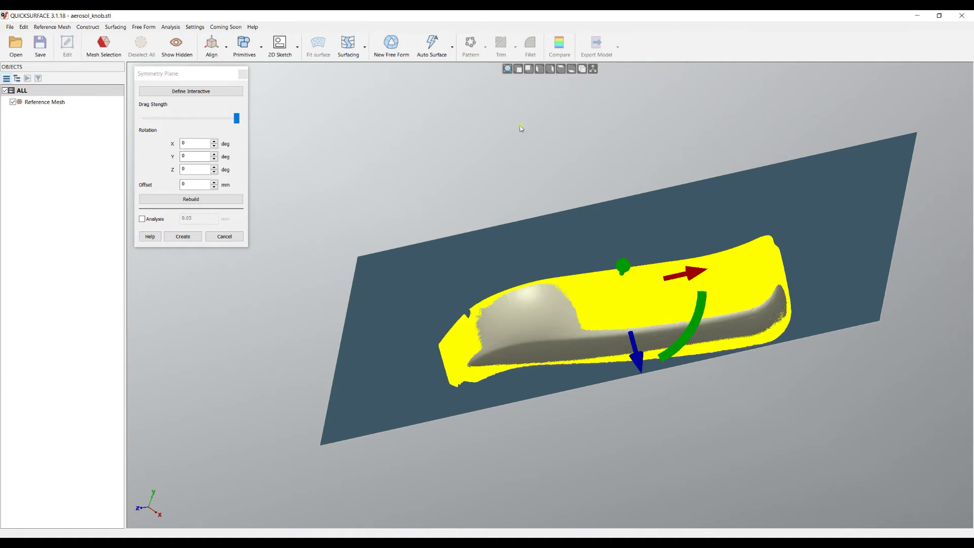
{"action": "right_click_drag", "start_coordinate": [565, 239], "coordinate": [570, 269]}
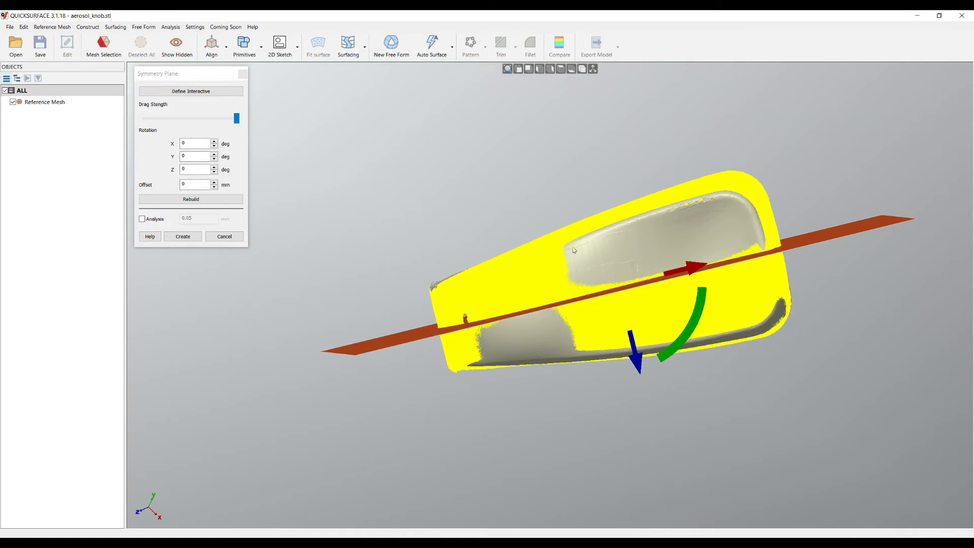
{"action": "left_click", "coordinate": [199, 201]}
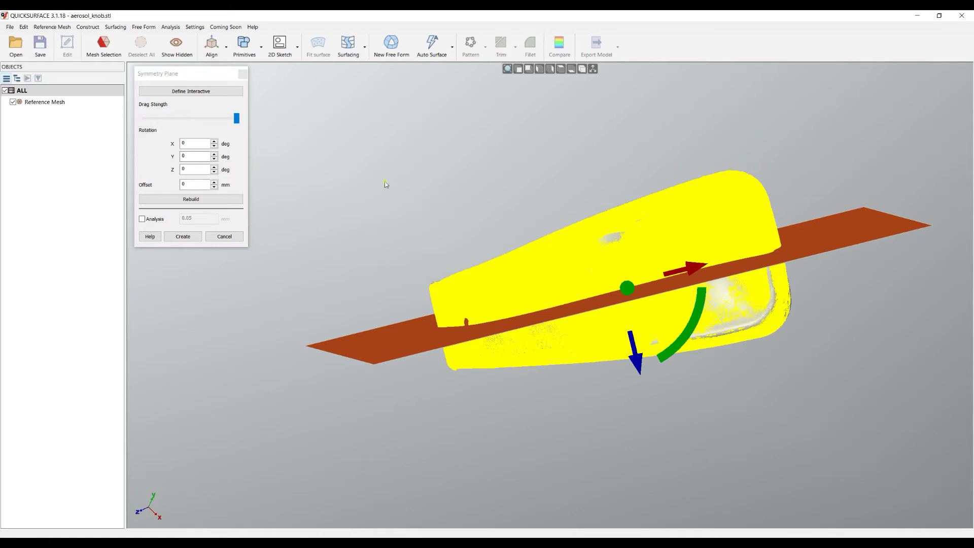
Step: Examine from several sides how the mirrored mesh overlaps the scan, and try the plane's movement handles
{"action": "left_click_drag", "start_coordinate": [643, 183], "coordinate": [644, 143]}
{"action": "right_click_drag", "start_coordinate": [645, 144], "coordinate": [704, 303]}
{"action": "right_click_drag", "start_coordinate": [800, 283], "coordinate": [835, 150]}
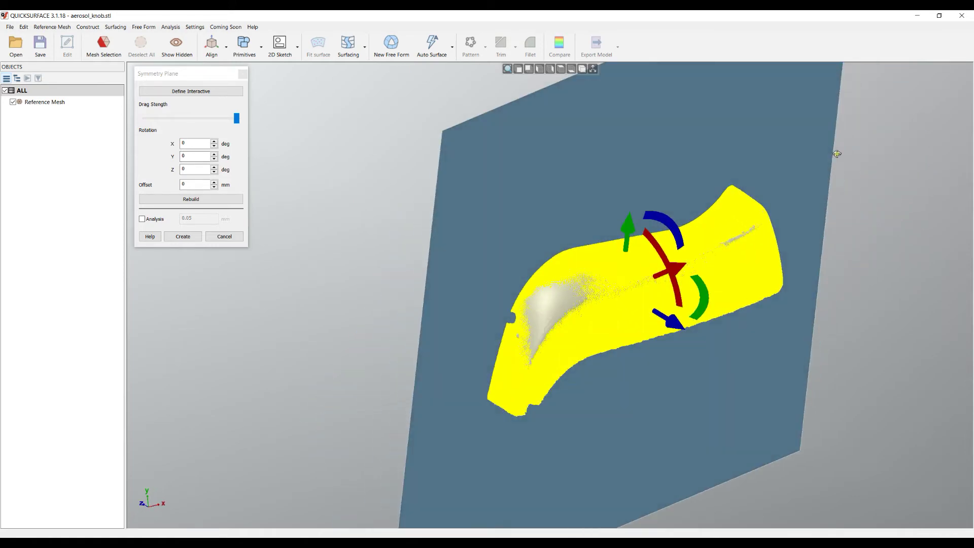
{"action": "scroll", "coordinate": [536, 391], "scroll_direction": "up", "scroll_amount": 3}
{"action": "right_click_drag", "start_coordinate": [569, 370], "coordinate": [714, 286]}
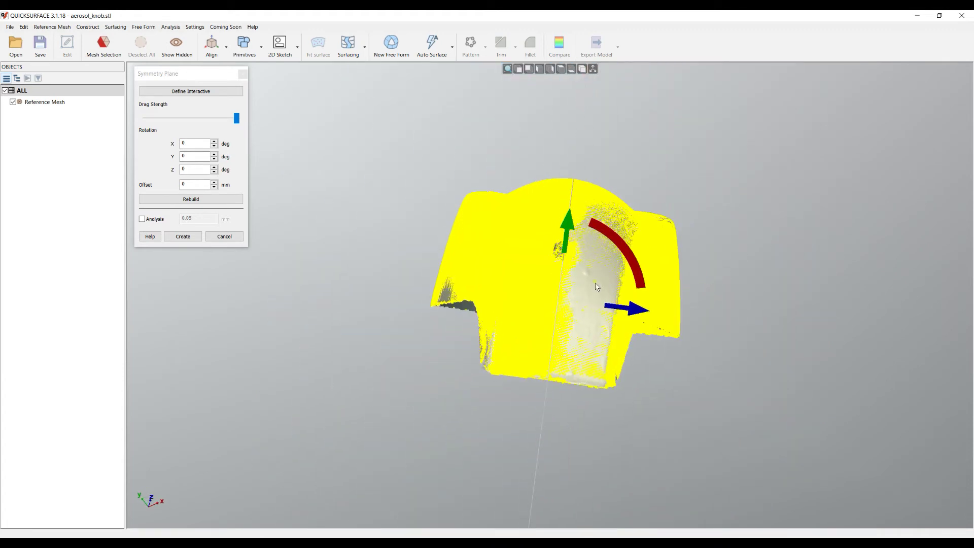
{"action": "scroll", "coordinate": [522, 279], "scroll_direction": "up", "scroll_amount": 2}
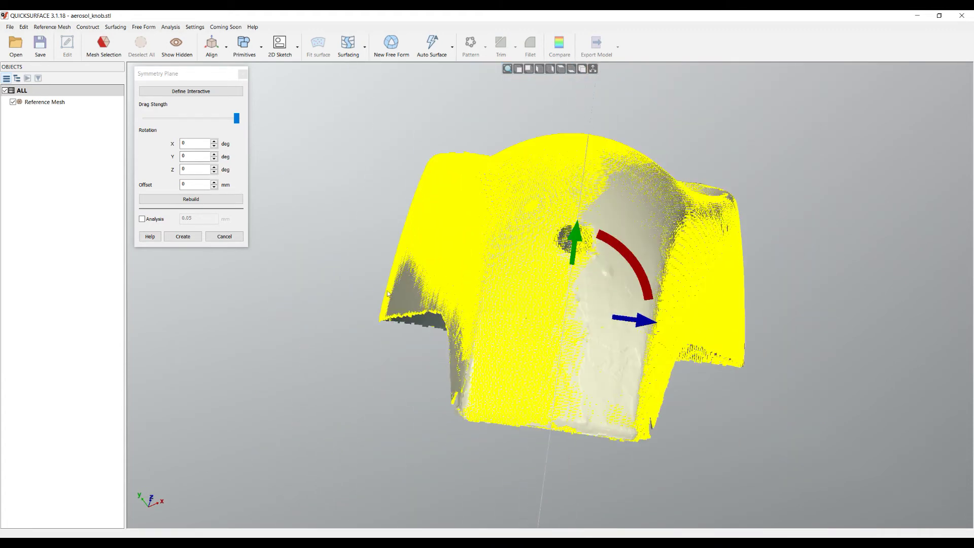
{"action": "right_click_drag", "start_coordinate": [408, 291], "coordinate": [395, 350]}
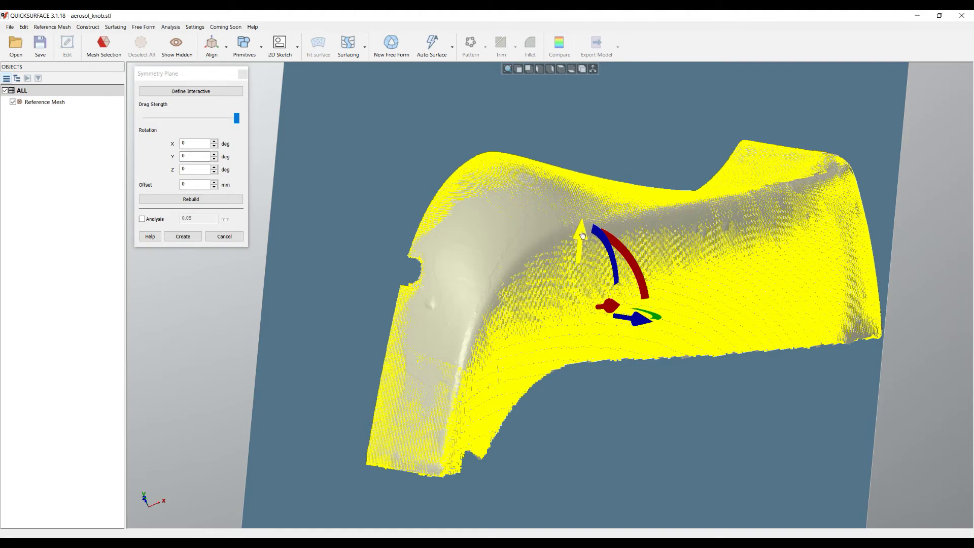
{"action": "left_click_drag", "start_coordinate": [638, 322], "coordinate": [640, 325]}
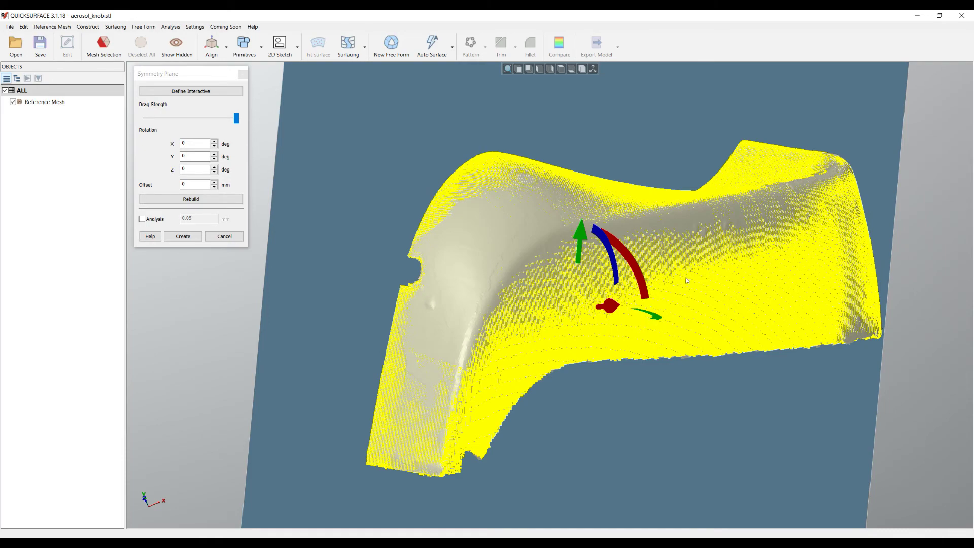
Step: Try rotating the symmetry plane with its green rotation handle at full drag strength, checking the mirrored overlap on the knob
{"action": "middle_click_drag", "start_coordinate": [688, 281], "coordinate": [717, 304]}
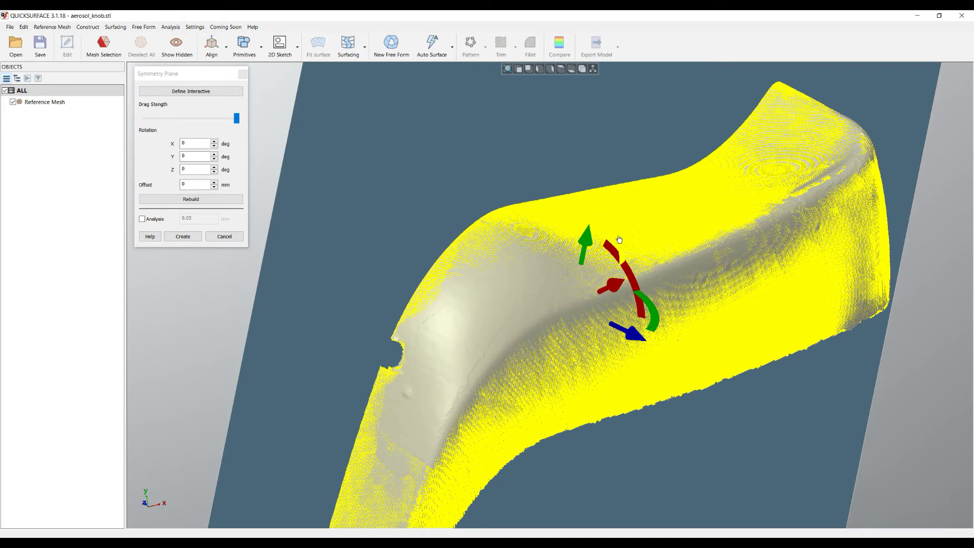
{"action": "middle_click_drag", "start_coordinate": [752, 270], "coordinate": [643, 410]}
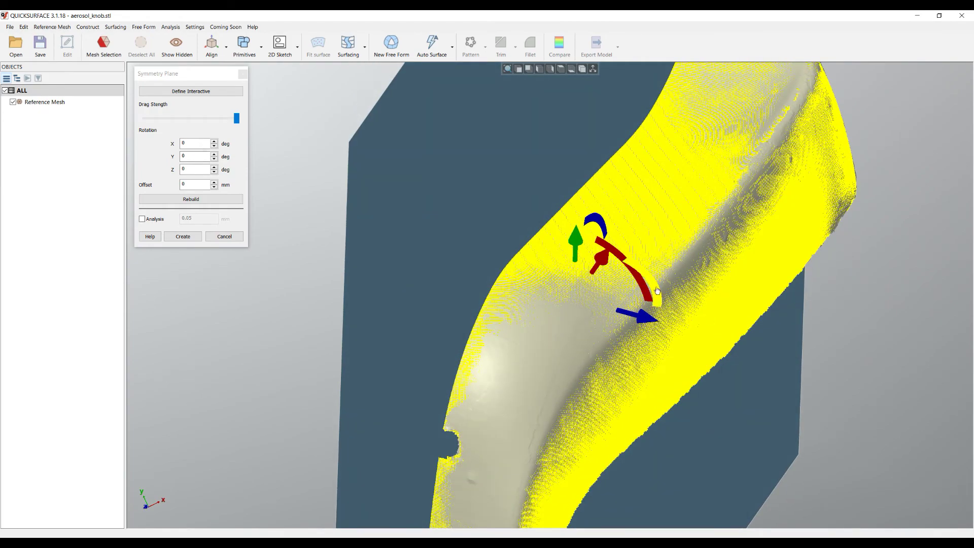
{"action": "left_click_drag", "start_coordinate": [658, 297], "coordinate": [657, 290]}
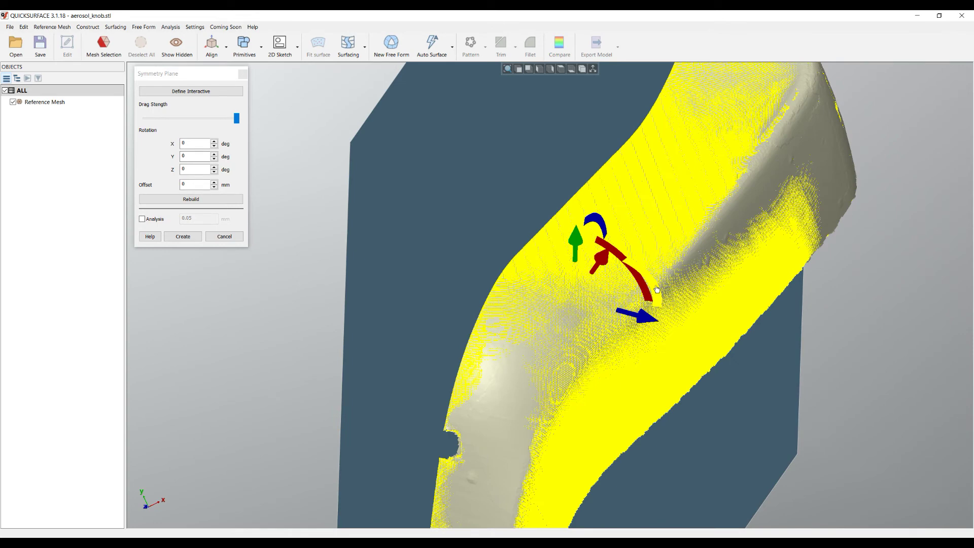
{"action": "left_click_drag", "start_coordinate": [657, 290], "coordinate": [656, 290]}
{"action": "scroll", "coordinate": [717, 281], "scroll_direction": "down", "scroll_amount": 3}
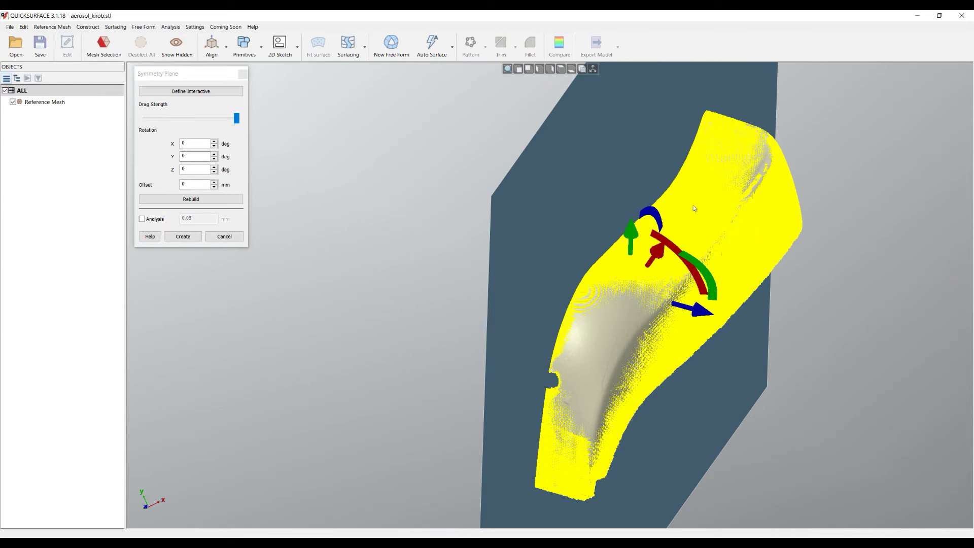
Step: Reduce the drag strength to near its minimum and try a fine rotation of the symmetry plane with the green handle
{"action": "right_click_drag", "start_coordinate": [694, 208], "coordinate": [724, 253]}
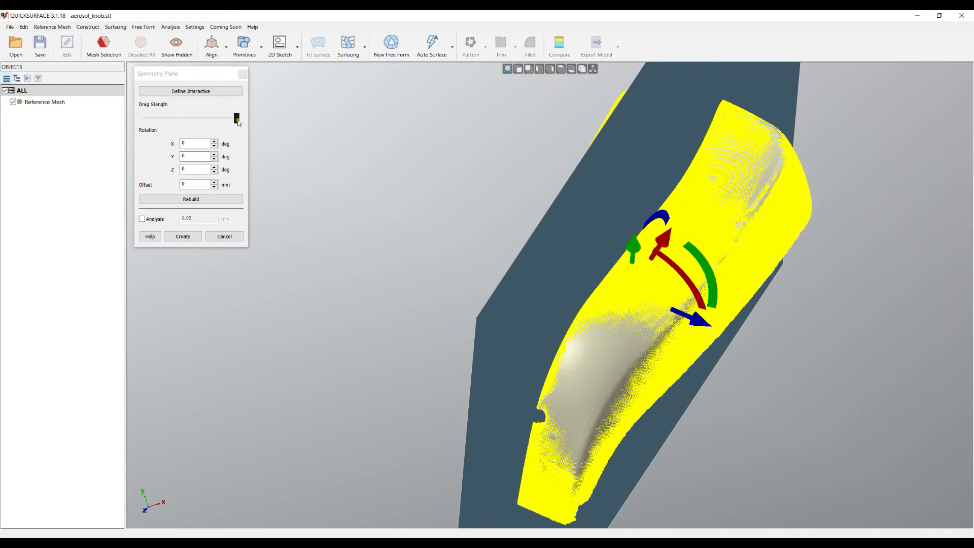
{"action": "left_click_drag", "start_coordinate": [238, 123], "coordinate": [150, 125]}
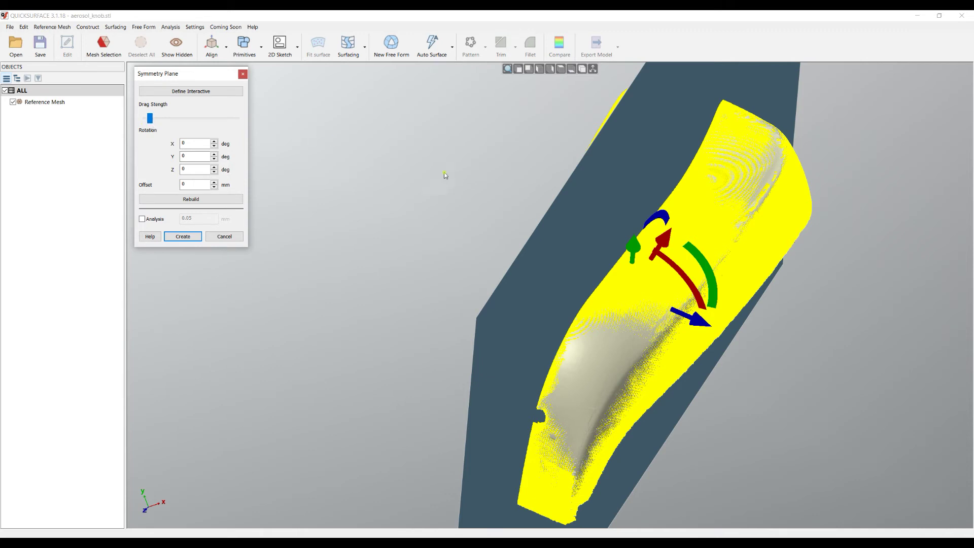
{"action": "mouse_move", "coordinate": [710, 277]}
{"action": "left_mouse_down"}
{"action": "mouse_move", "coordinate": [728, 298]}
{"action": "mouse_move", "coordinate": [719, 270]}
{"action": "left_mouse_up"}
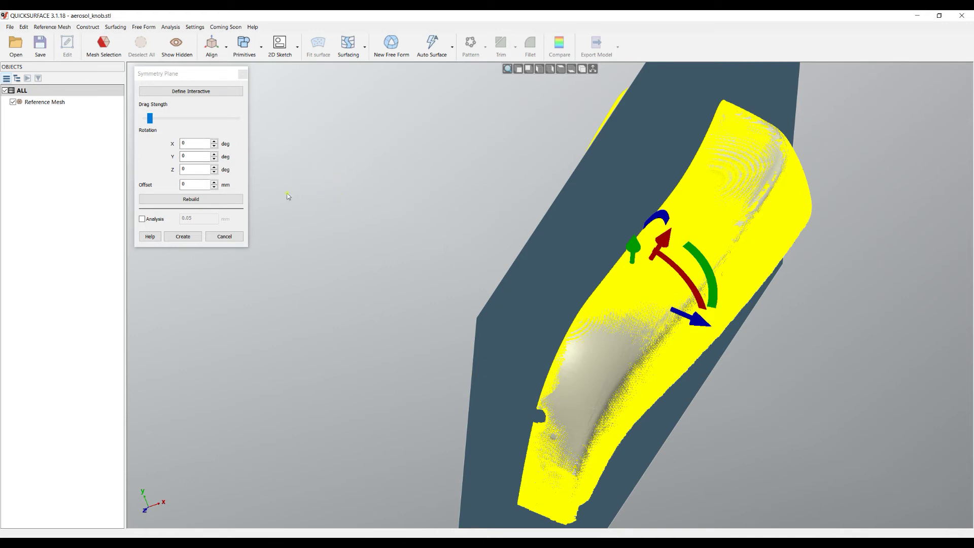
Step: Try offsetting the symmetry plane in small increments up to 0.05 mm and back down to 0.03 mm
{"action": "left_click", "coordinate": [214, 183]}
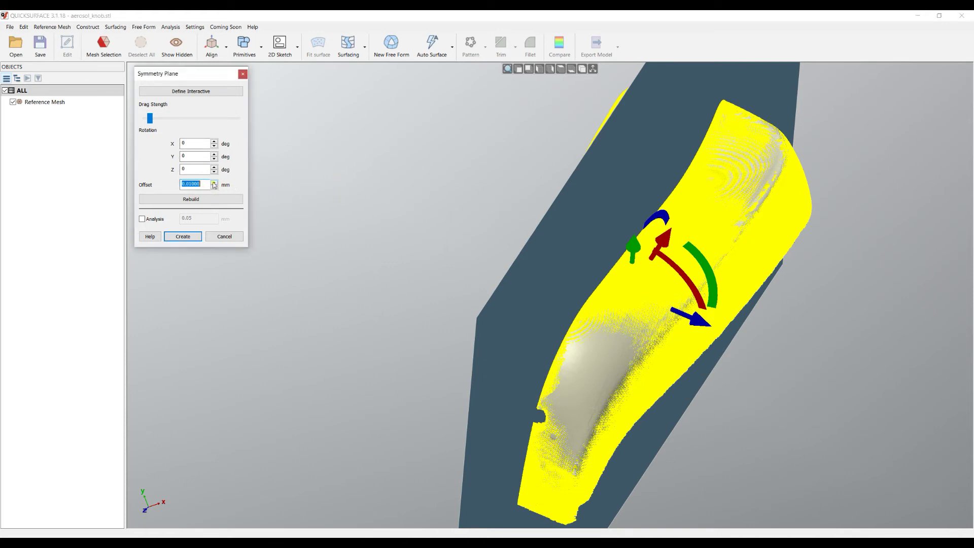
{"action": "left_click", "coordinate": [214, 183]}
{"action": "left_click", "coordinate": [214, 183]}
{"action": "left_click", "coordinate": [214, 183]}
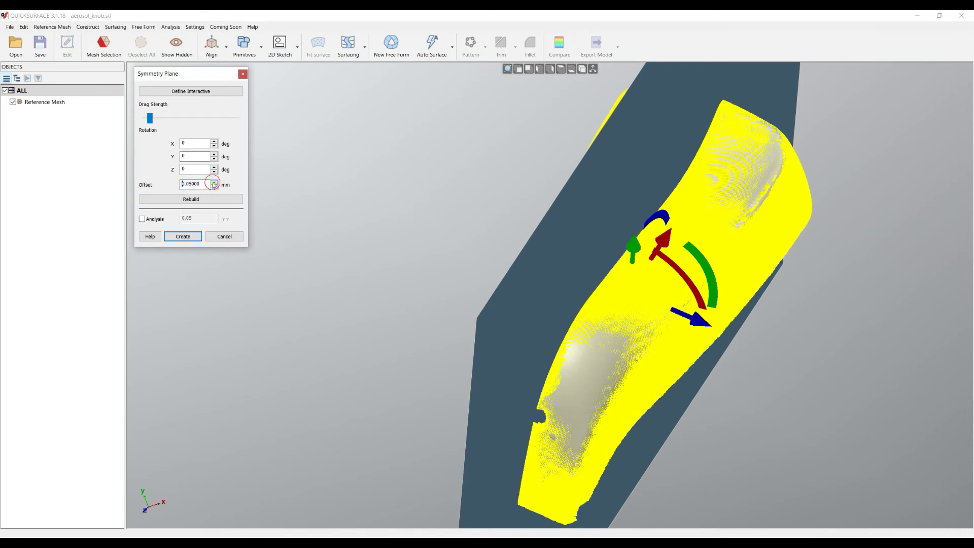
{"action": "left_click", "coordinate": [213, 183]}
{"action": "left_click", "coordinate": [214, 188]}
{"action": "left_click", "coordinate": [214, 188]}
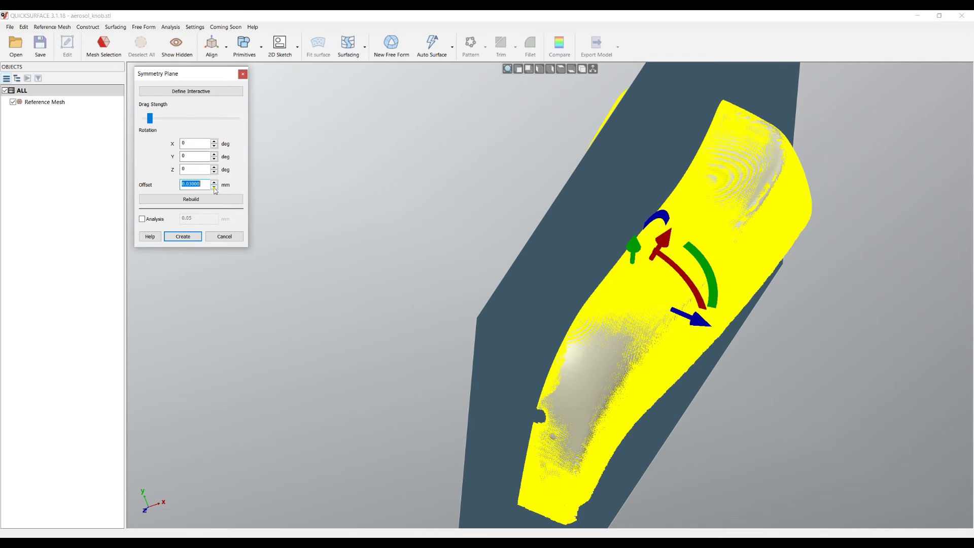
Step: Turn on the deviation analysis for the symmetry plane with a 0.05 mm tolerance and view the color map on the knob
{"action": "right_click_drag", "start_coordinate": [526, 180], "coordinate": [462, 198]}
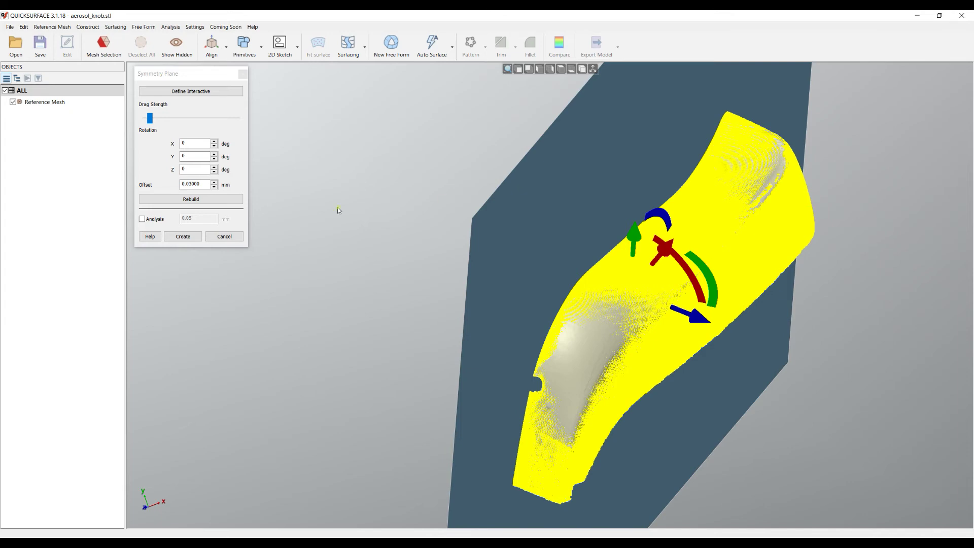
{"action": "left_click", "coordinate": [156, 219]}
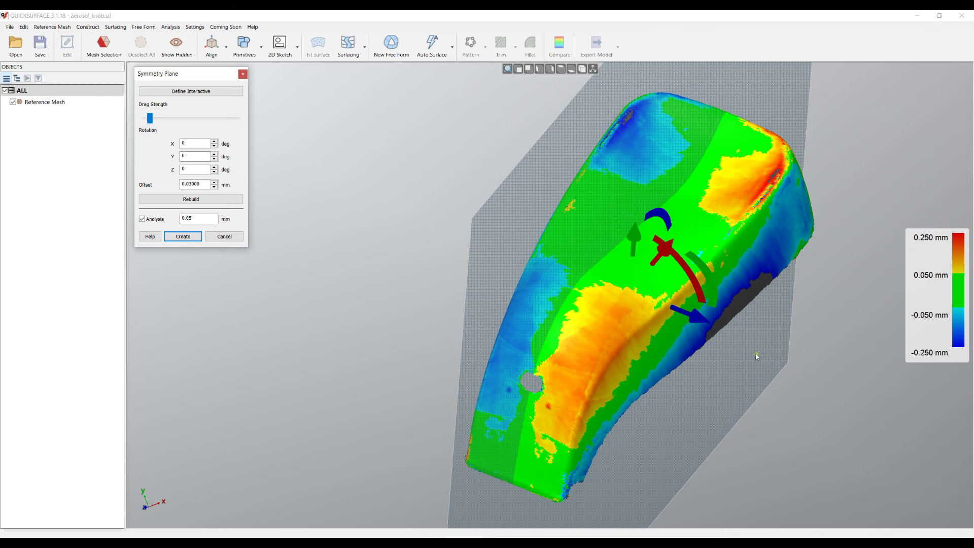
{"action": "right_click_drag", "start_coordinate": [577, 235], "coordinate": [578, 223]}
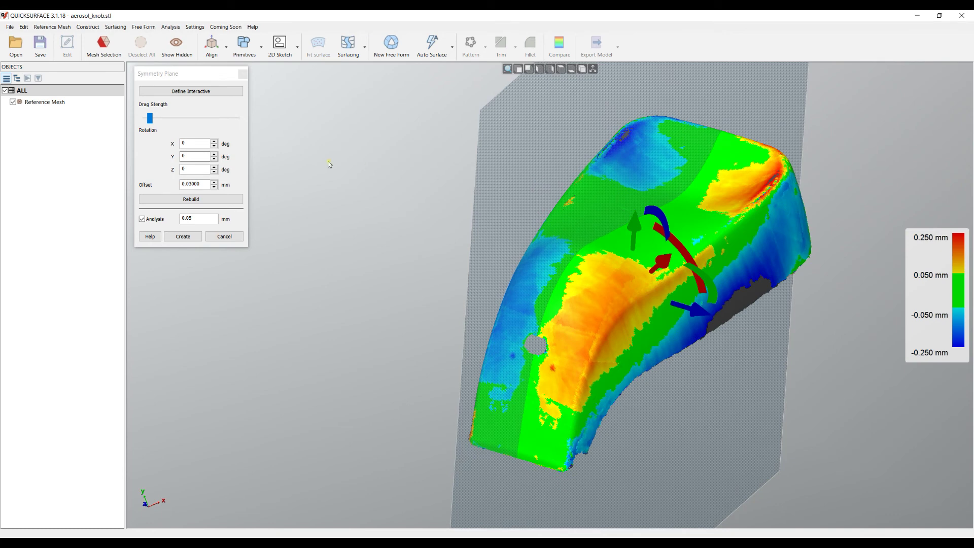
Step: Vary the plane offset up to 0.05 mm and down to 0 mm while watching the deviation map
{"action": "left_click", "coordinate": [215, 182]}
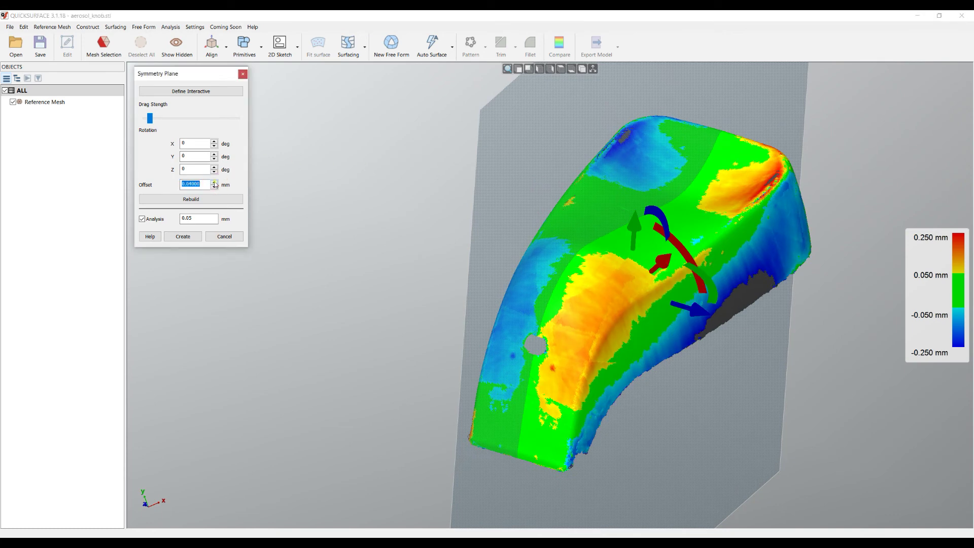
{"action": "left_click", "coordinate": [214, 182]}
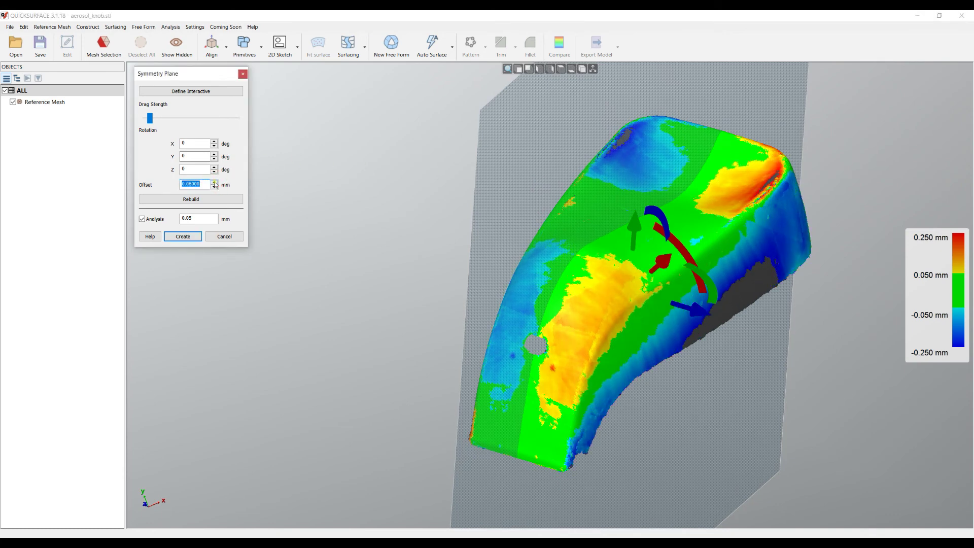
{"action": "left_click", "coordinate": [215, 188]}
{"action": "left_click", "coordinate": [215, 188]}
{"action": "left_click", "coordinate": [215, 188]}
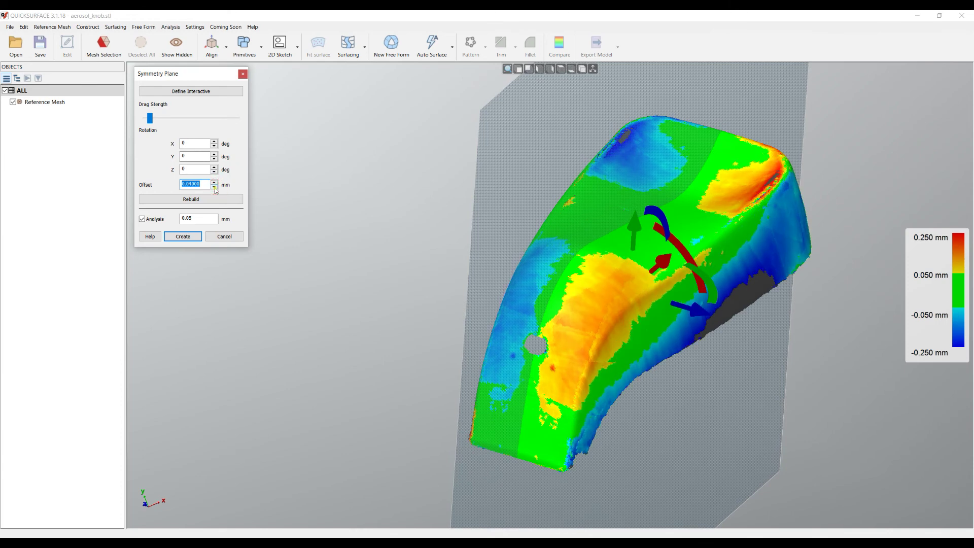
{"action": "left_click", "coordinate": [215, 188]}
{"action": "left_click", "coordinate": [215, 188]}
{"action": "left_click", "coordinate": [215, 187]}
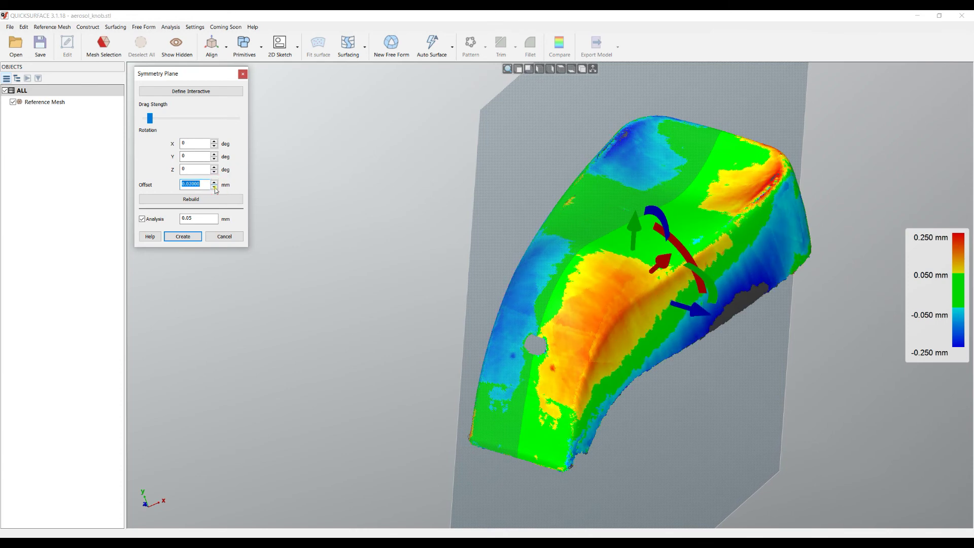
{"action": "left_click", "coordinate": [215, 188]}
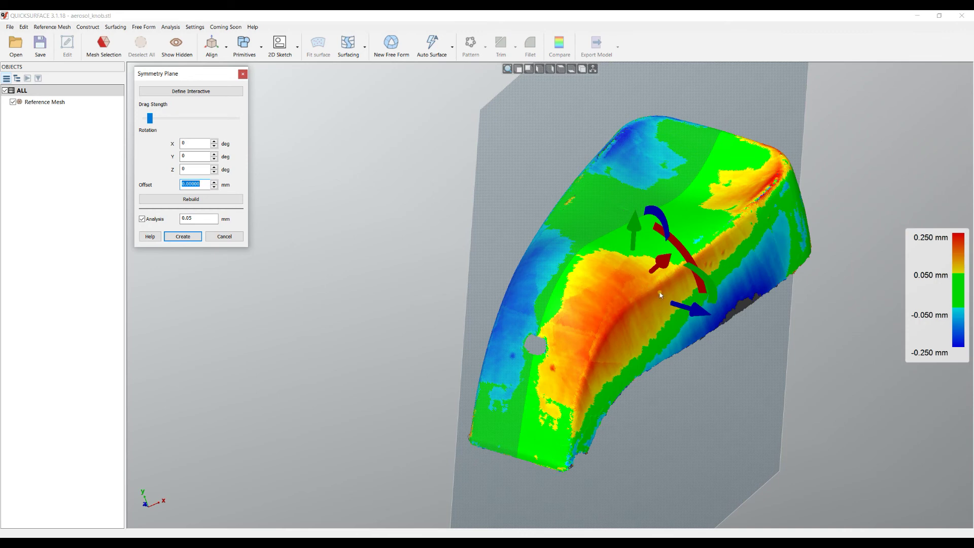
Step: Try shifting the symmetry plane along its blue arrow and rotating it with the red handle while watching the deviation map
{"action": "left_click", "coordinate": [699, 315]}
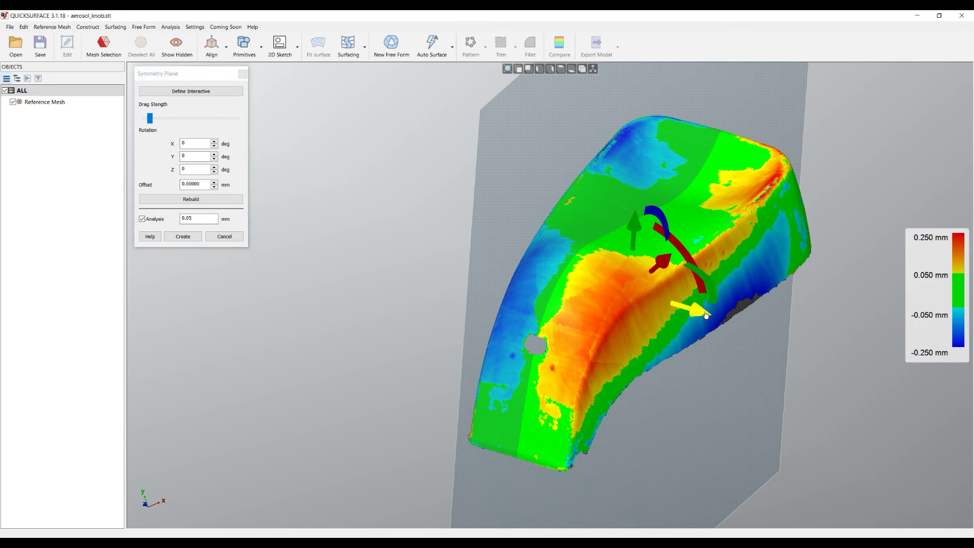
{"action": "left_click_drag", "start_coordinate": [705, 315], "coordinate": [712, 315]}
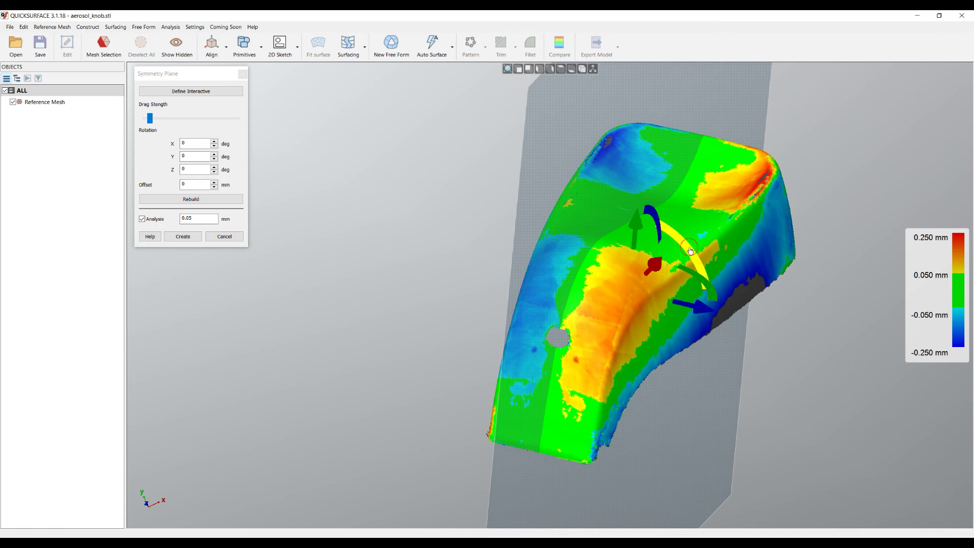
{"action": "left_click_drag", "start_coordinate": [688, 250], "coordinate": [685, 237]}
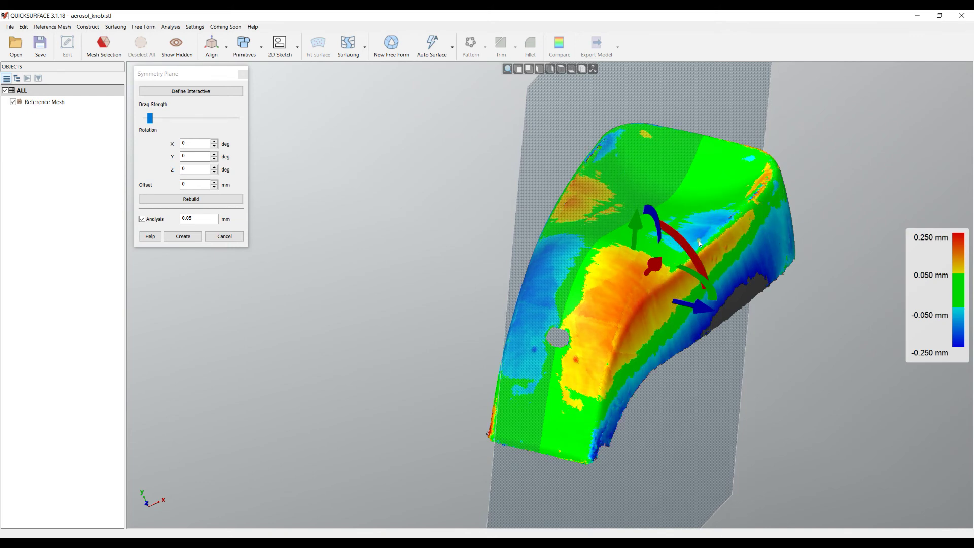
Step: Rebuild the symmetry plane to fit it to the mesh again, and inspect the deviation map from above the knob
{"action": "right_click_drag", "start_coordinate": [671, 222], "coordinate": [671, 255]}
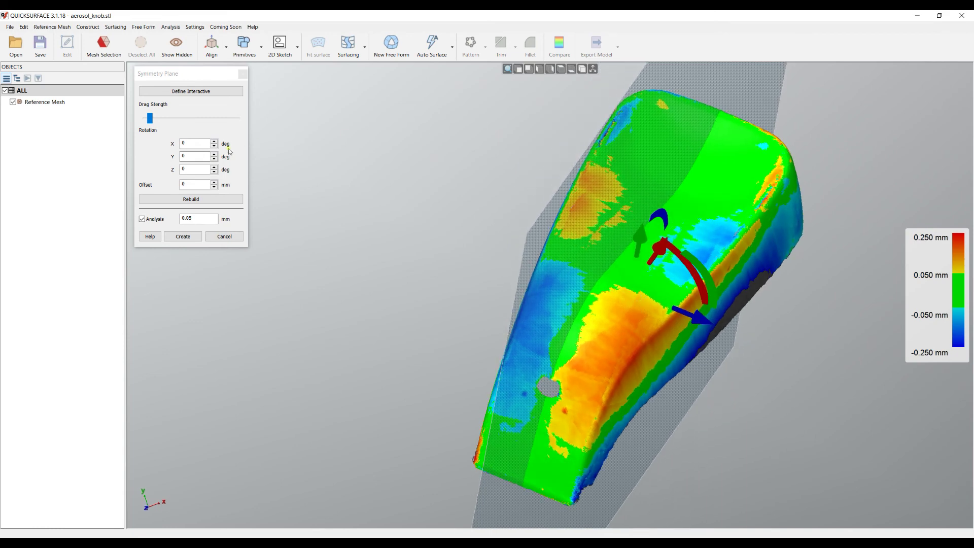
{"action": "left_click", "coordinate": [192, 199]}
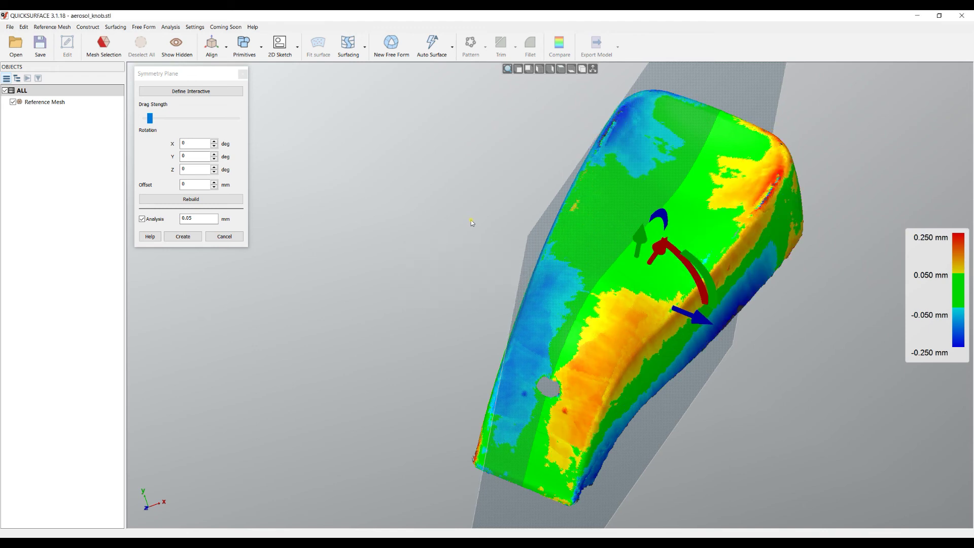
{"action": "right_click_drag", "start_coordinate": [623, 321], "coordinate": [580, 435]}
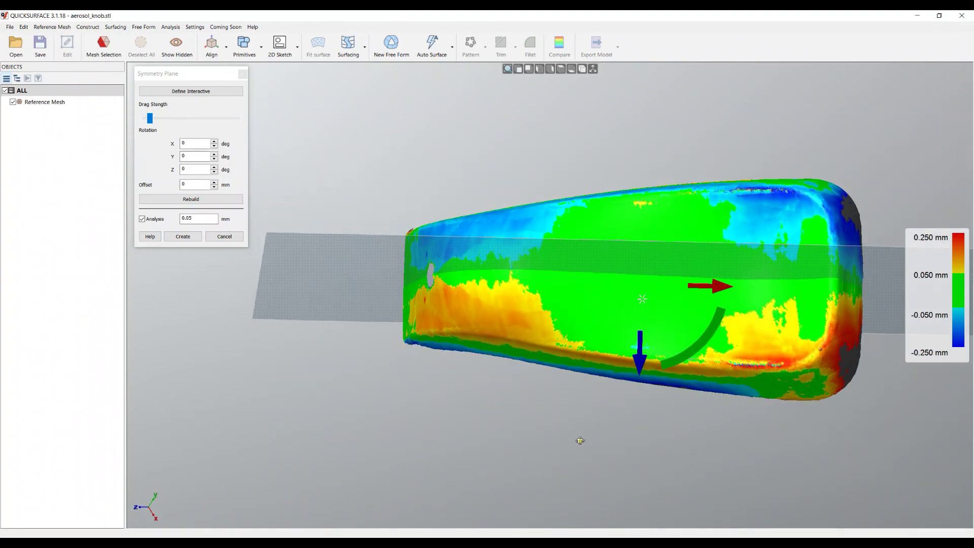